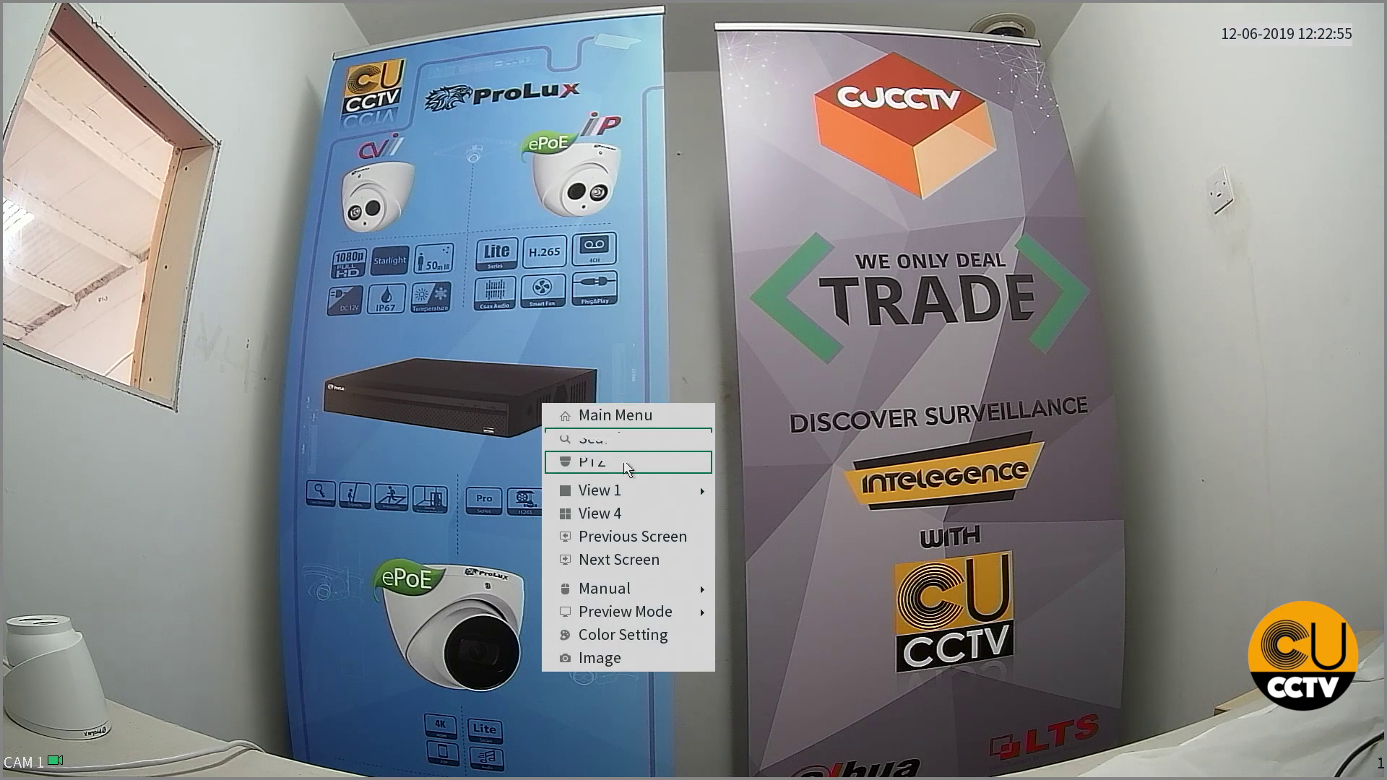
Switch the live view to the four-camera View 4 grid and reopen the quick menu.
click(682, 513)
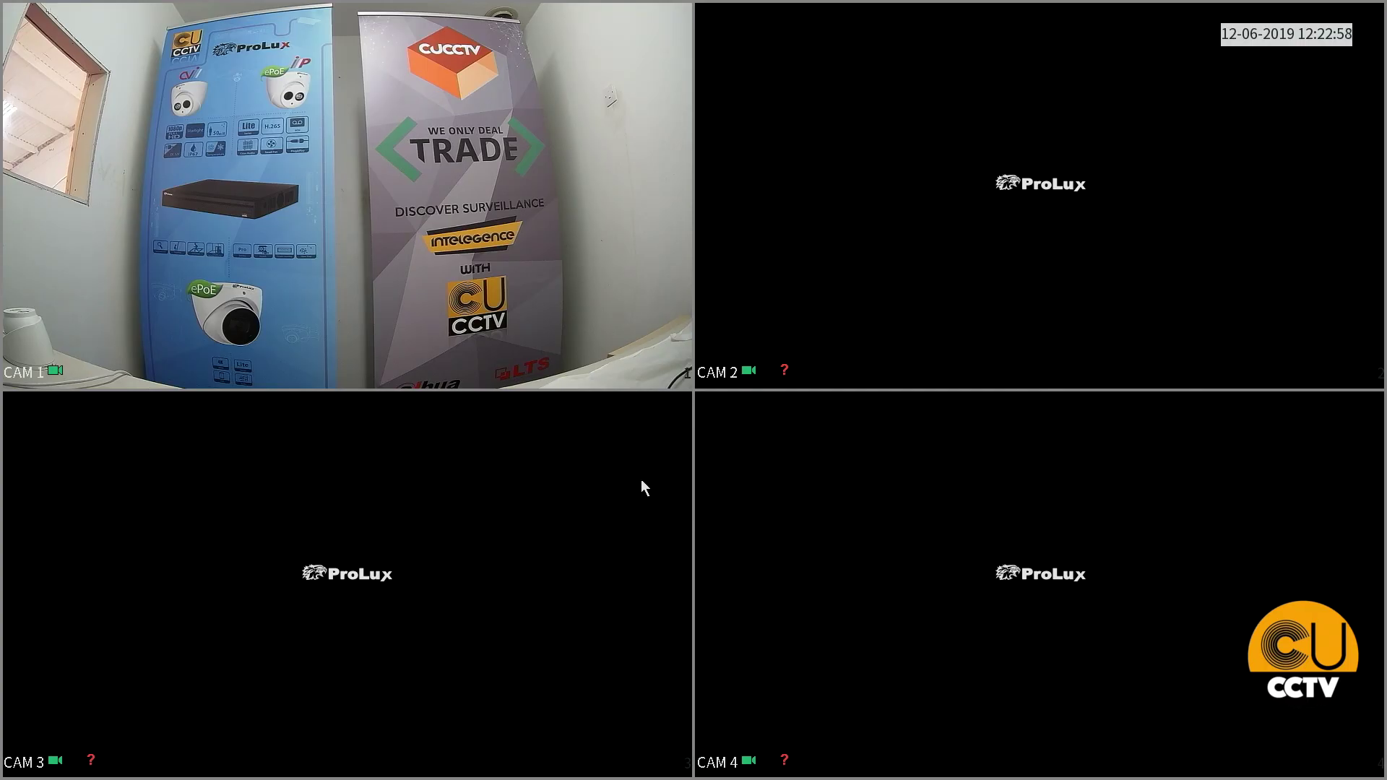
right_click(551, 296)
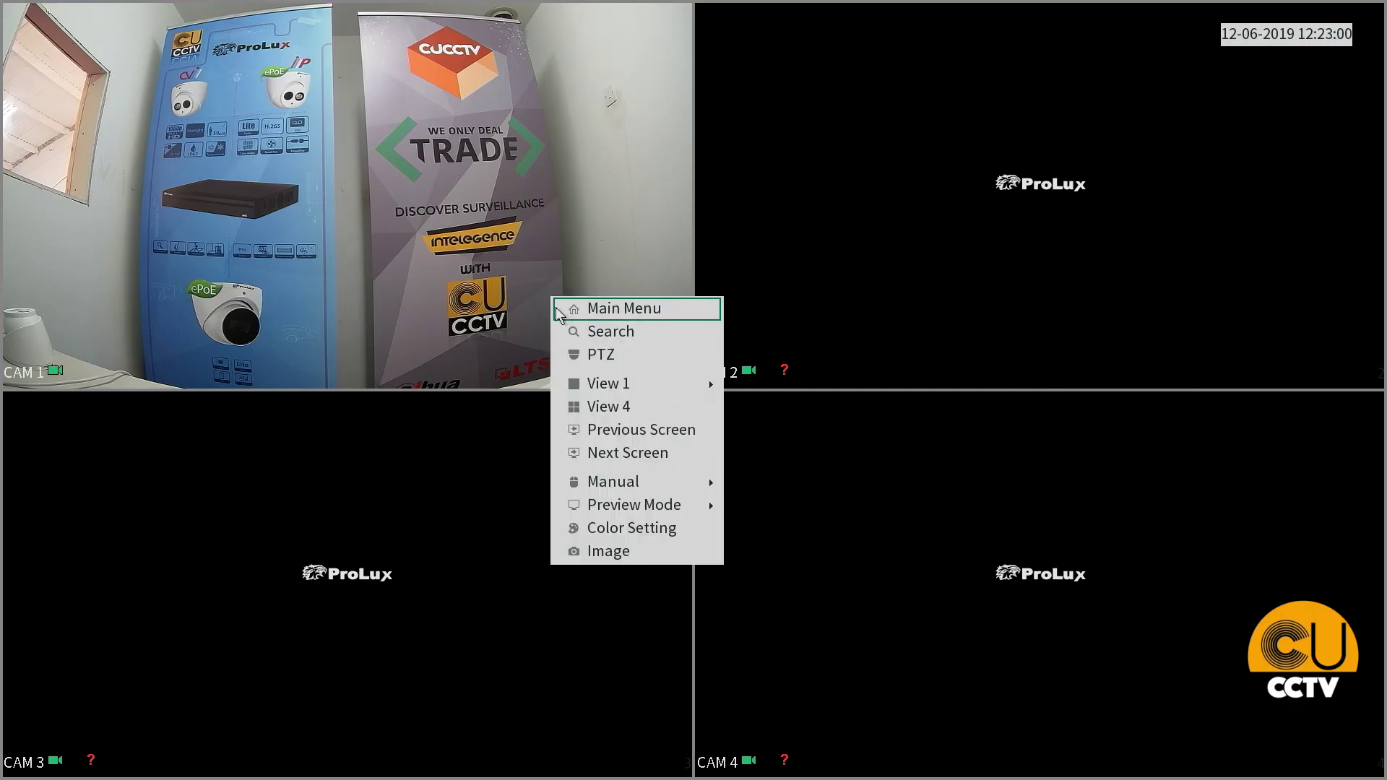
Open CAM 1's Image settings and cycle Day & Night through B/W and Auto to Color.
click(624, 548)
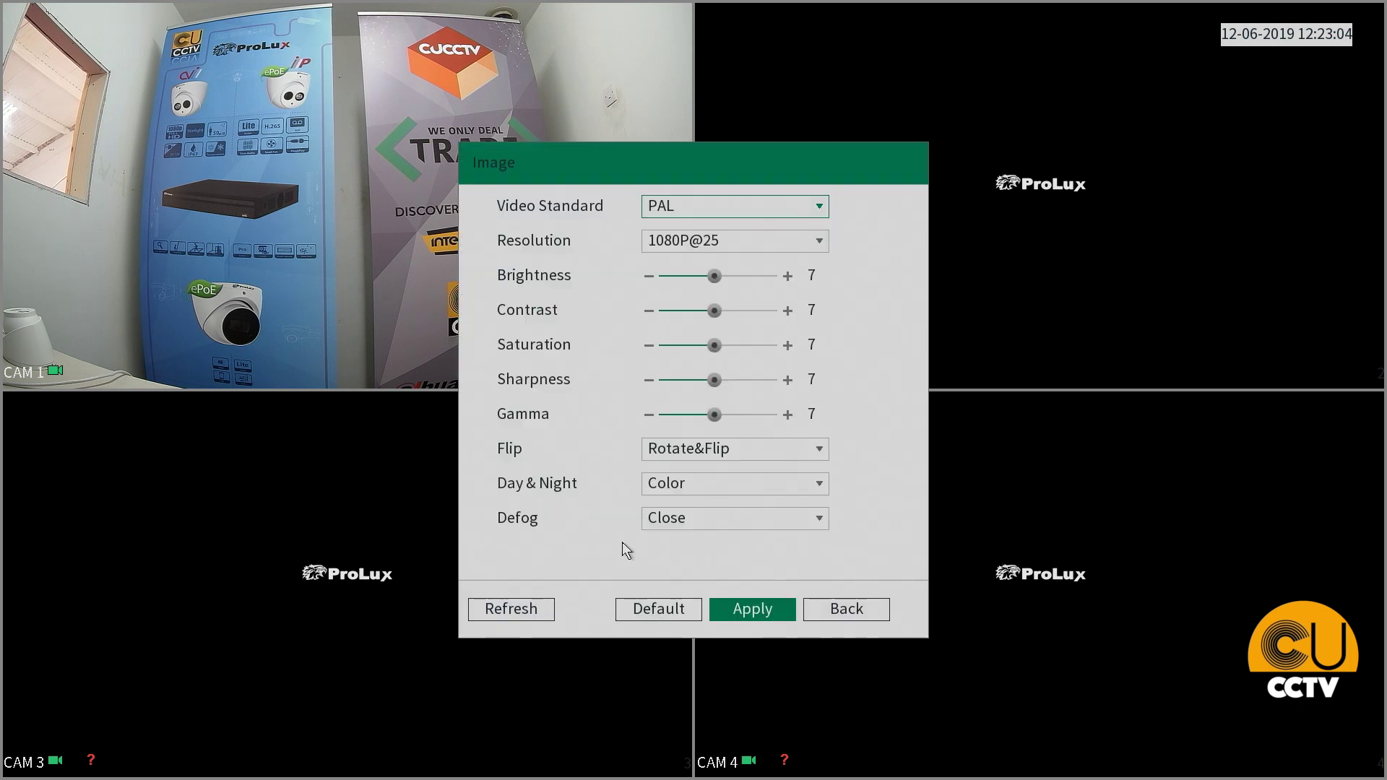
click(681, 490)
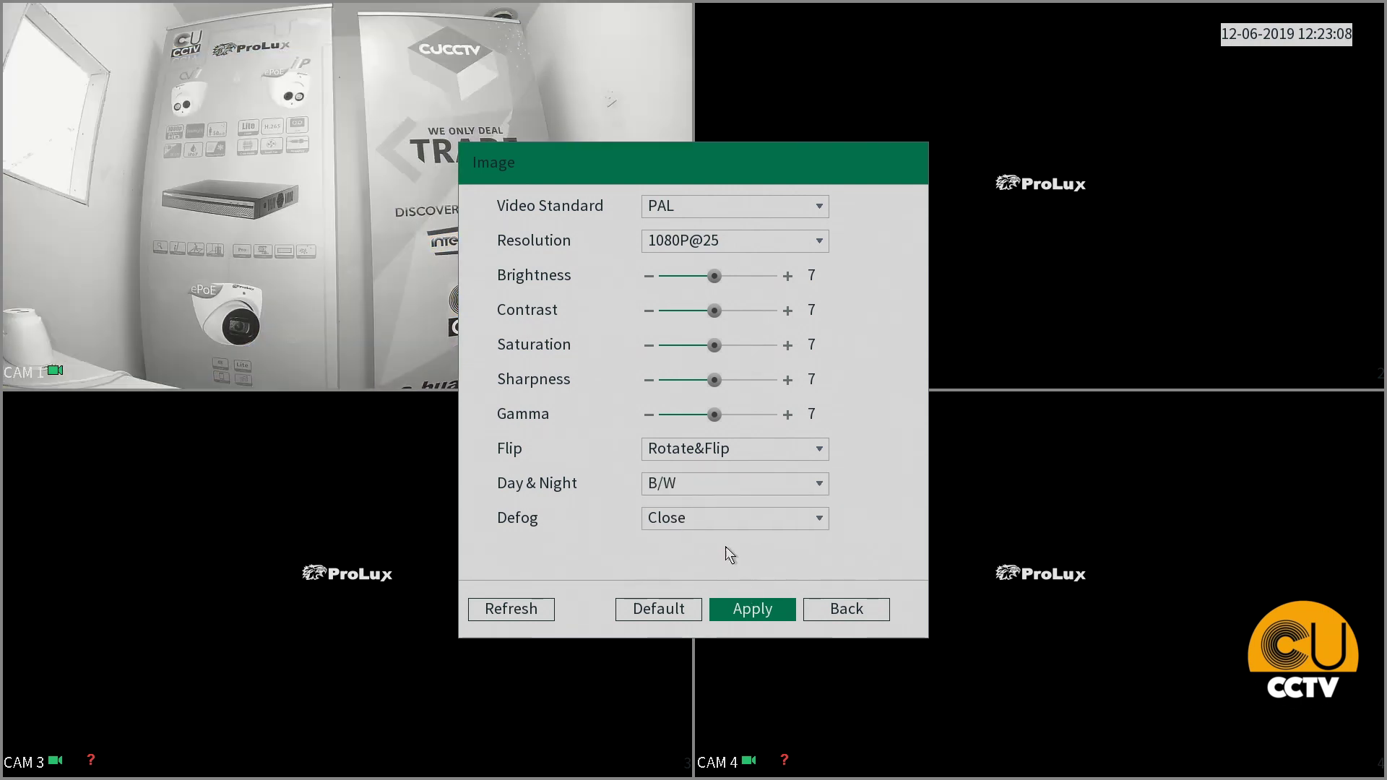
click(691, 489)
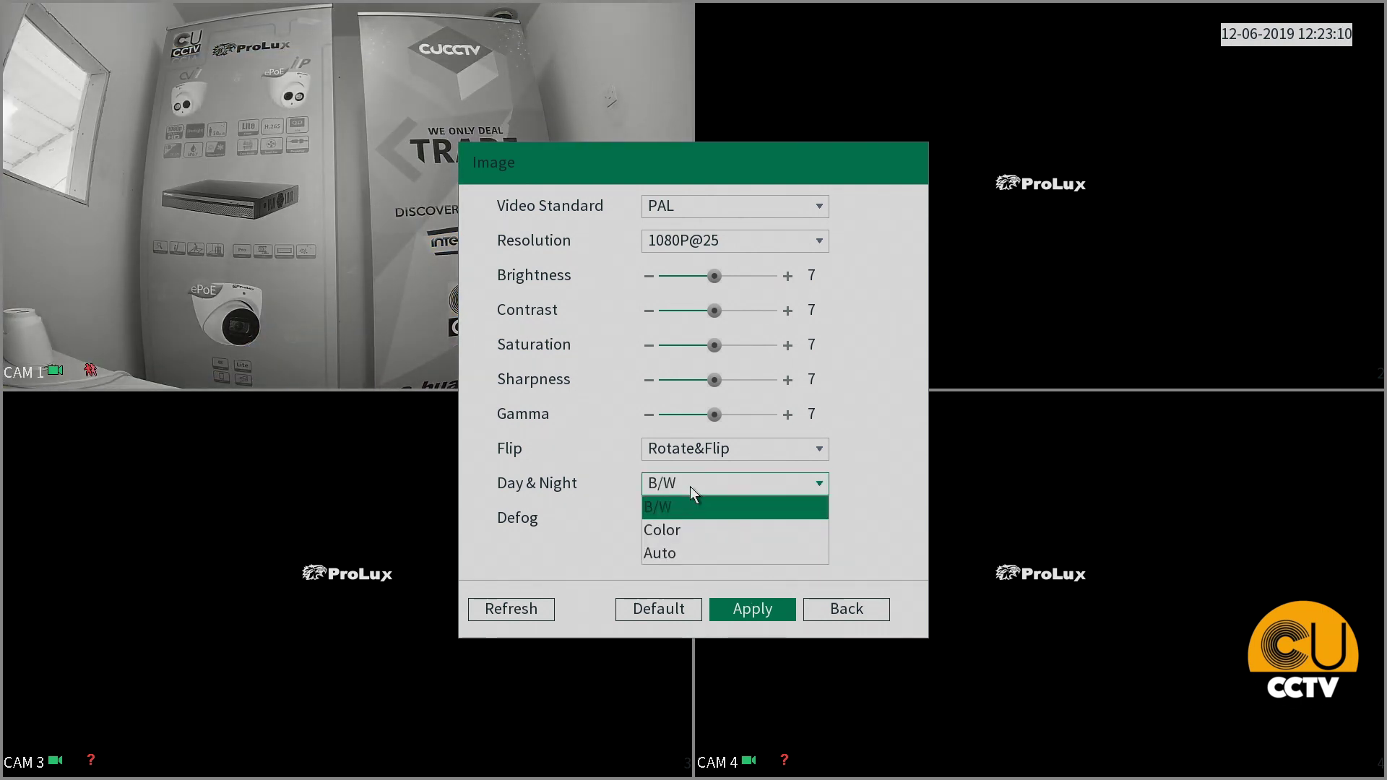
click(698, 552)
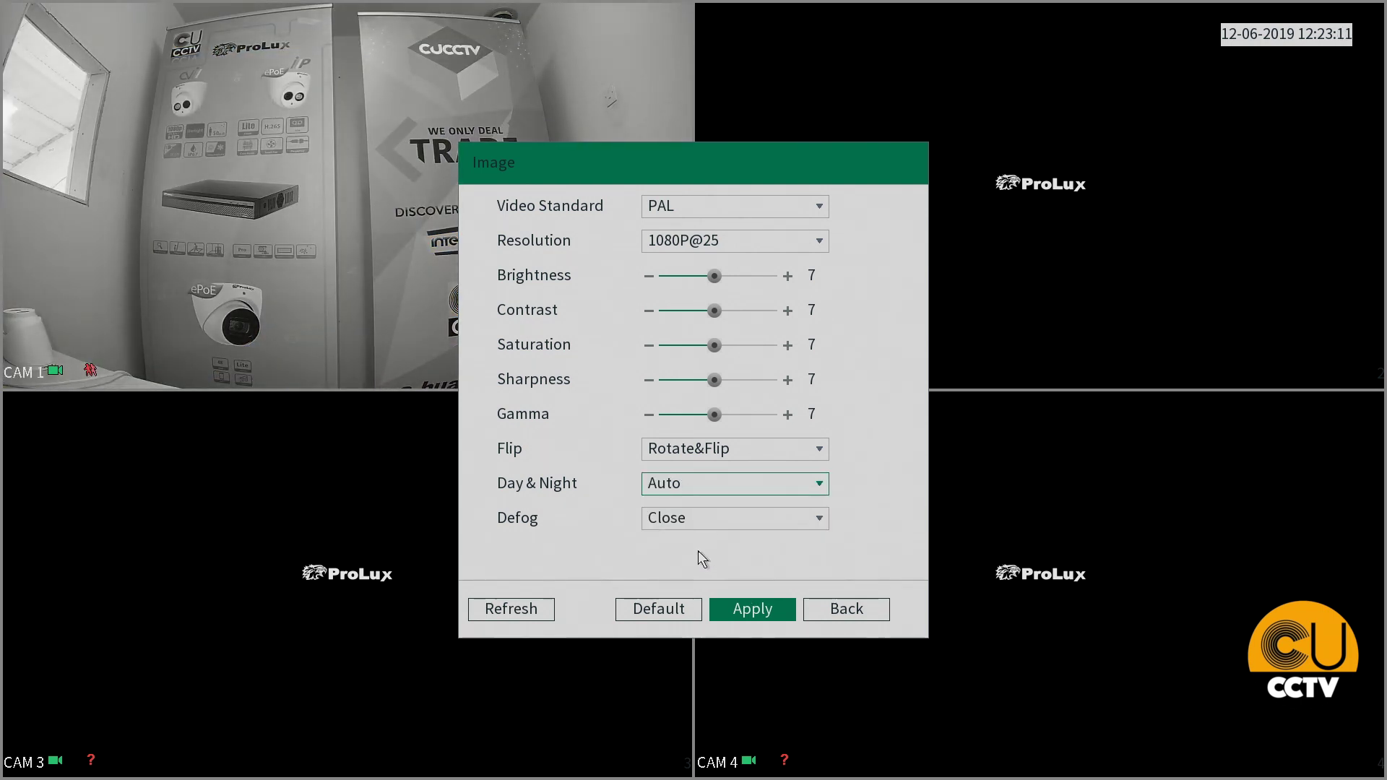
click(722, 486)
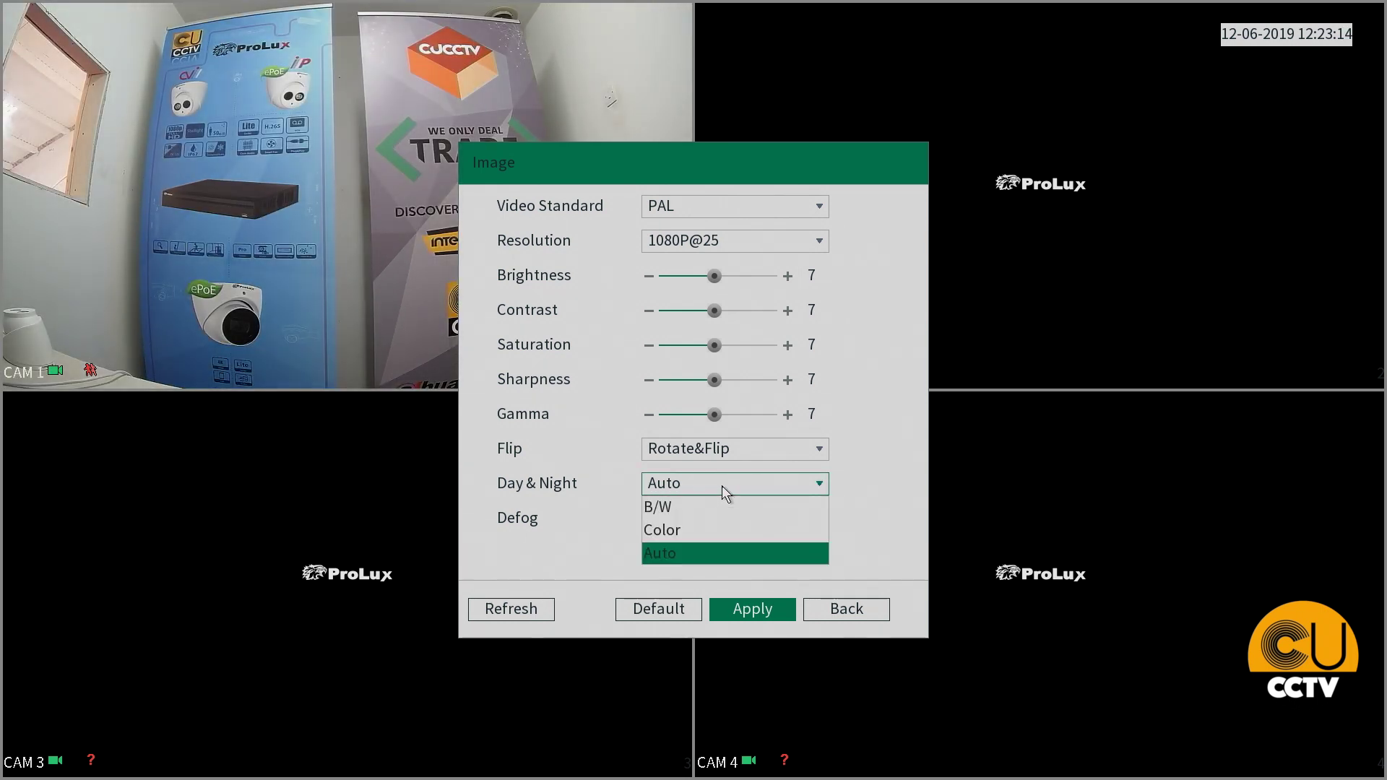
click(734, 530)
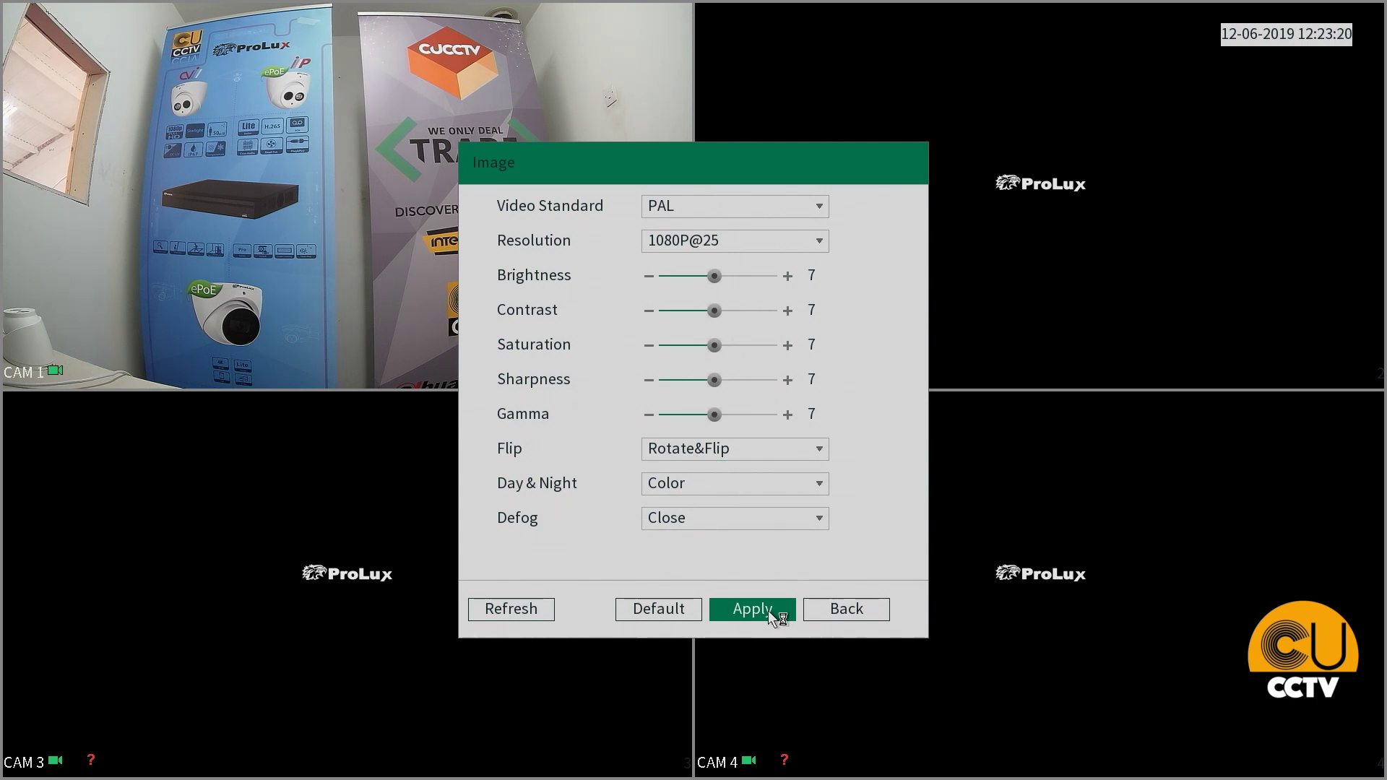
Try Flip as Rotate, return it to Rotate&Flip, and apply CAM 1's image settings.
click(736, 458)
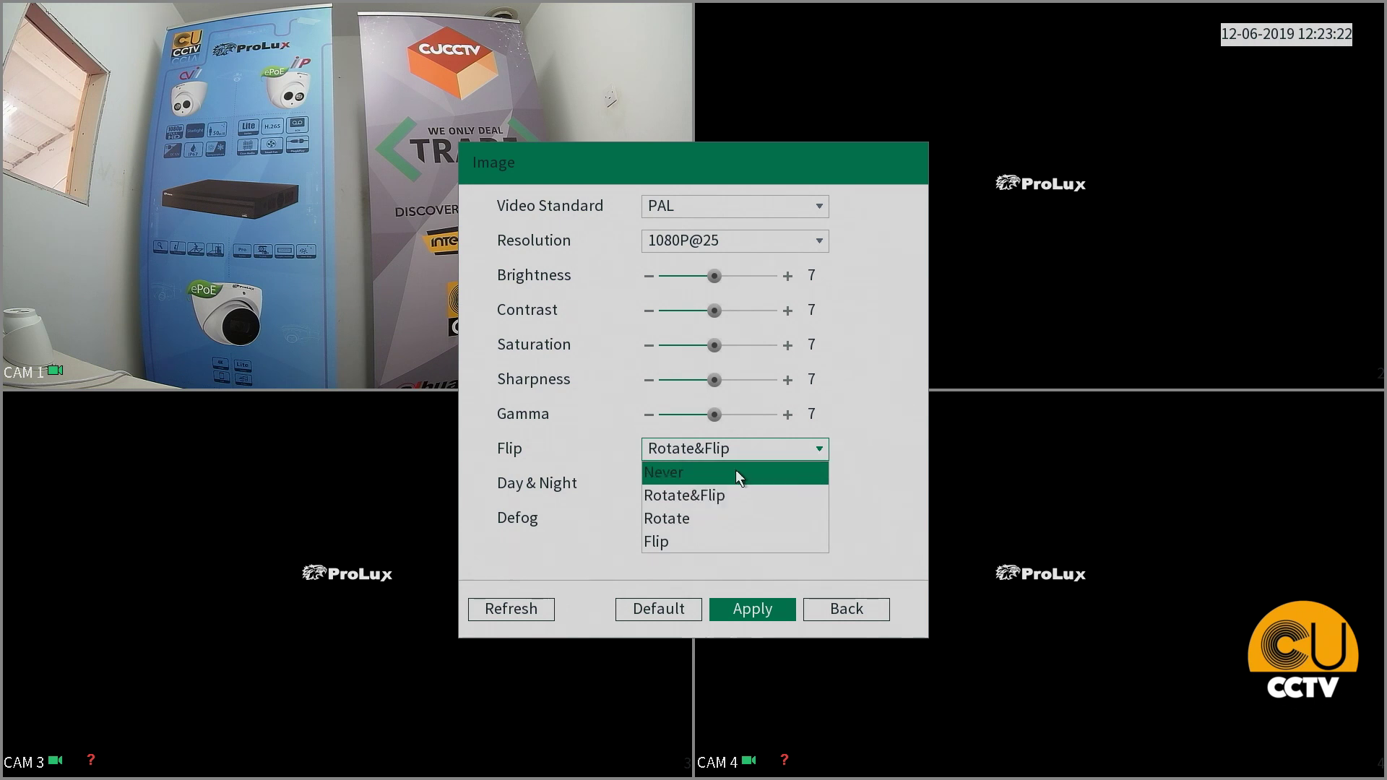
click(733, 521)
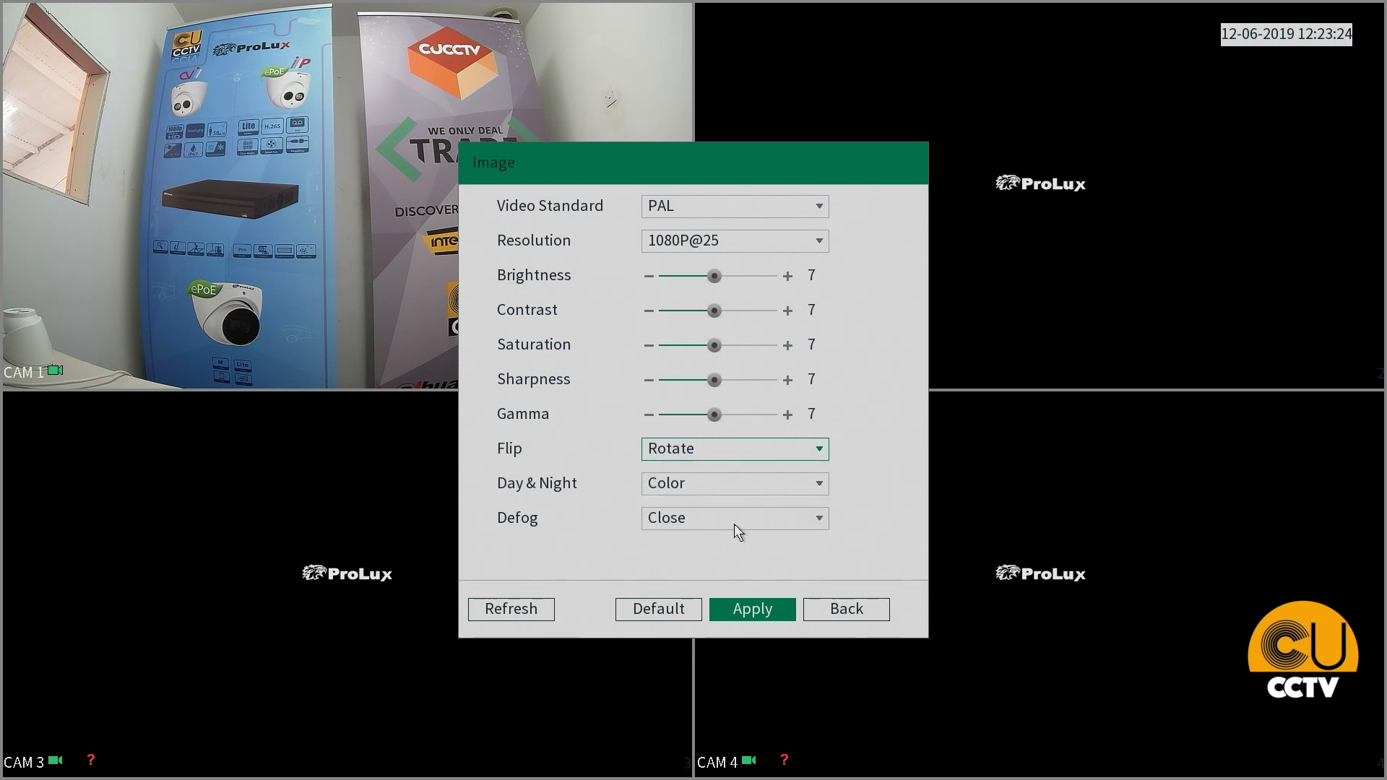
click(722, 458)
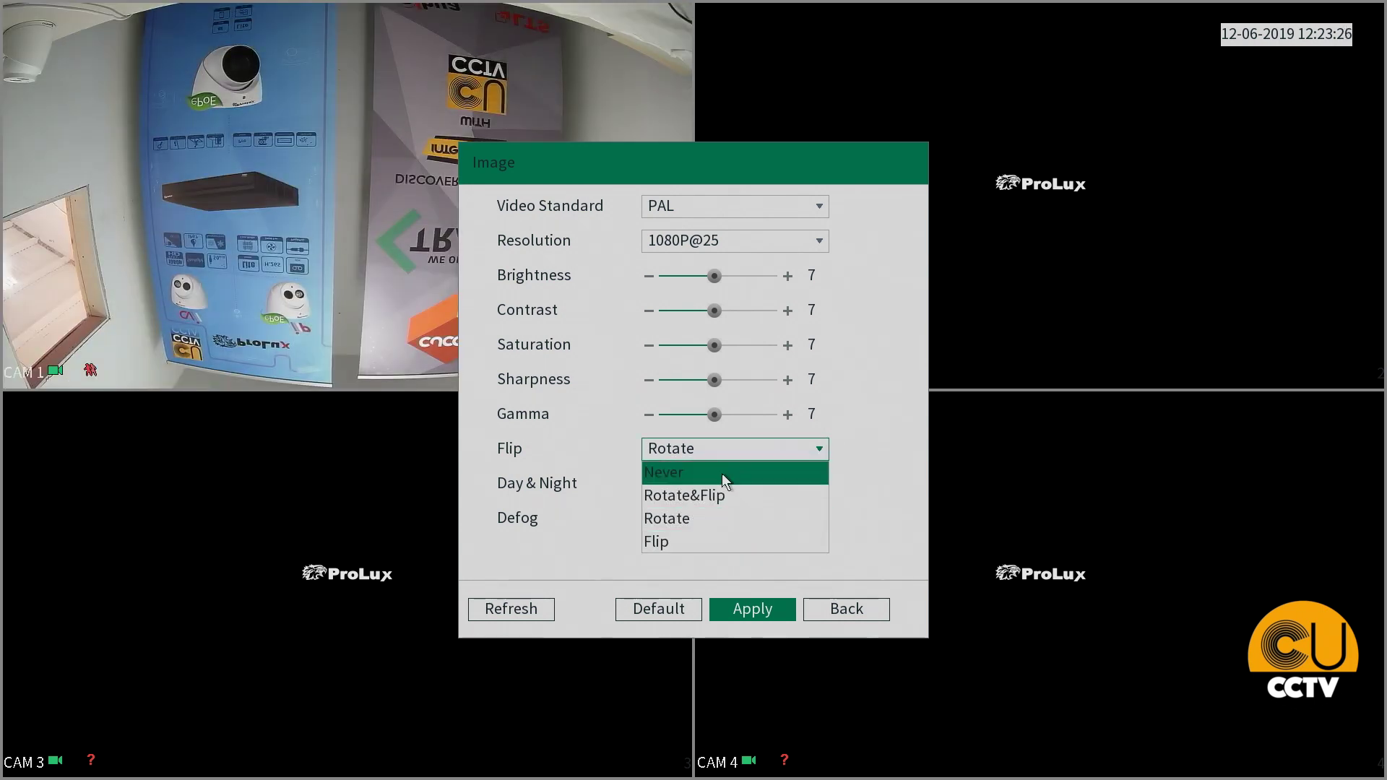
click(725, 489)
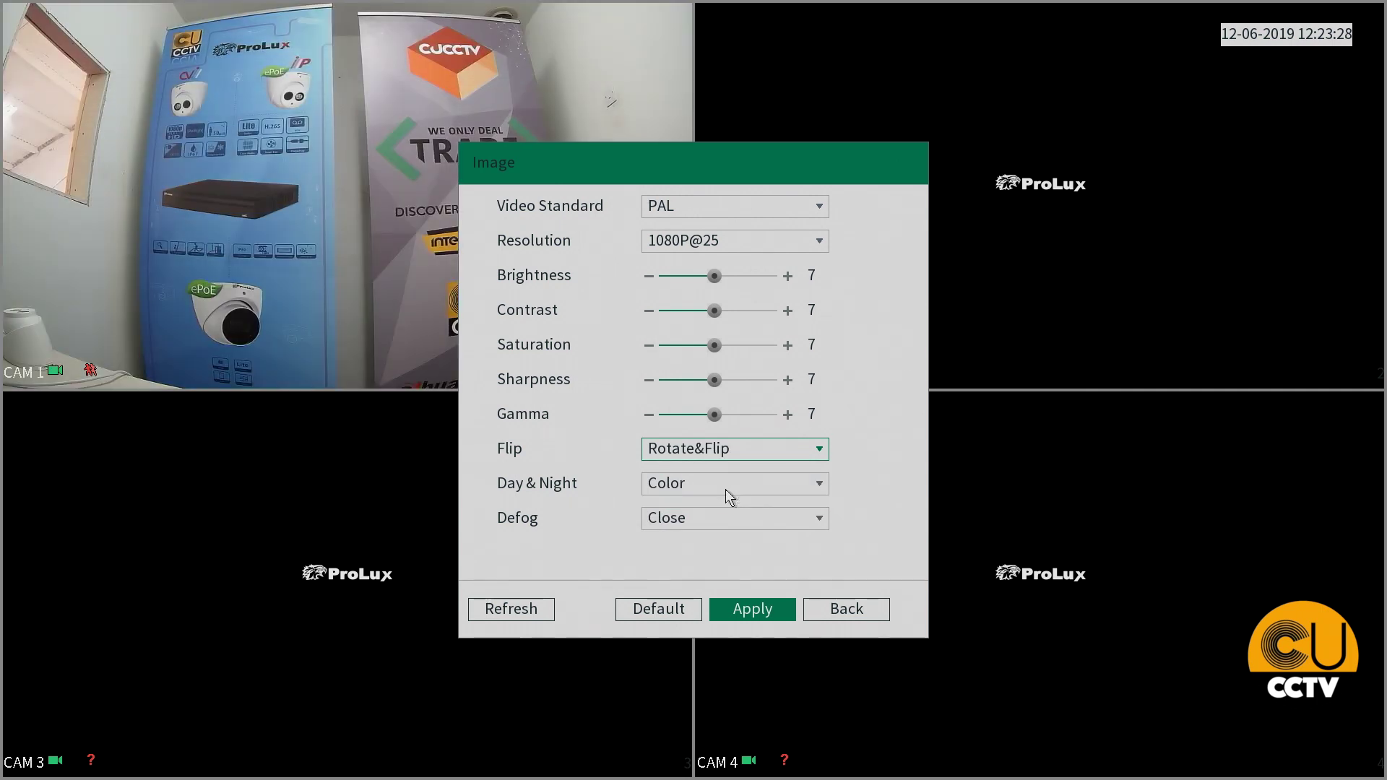
click(721, 448)
click(713, 450)
click(726, 493)
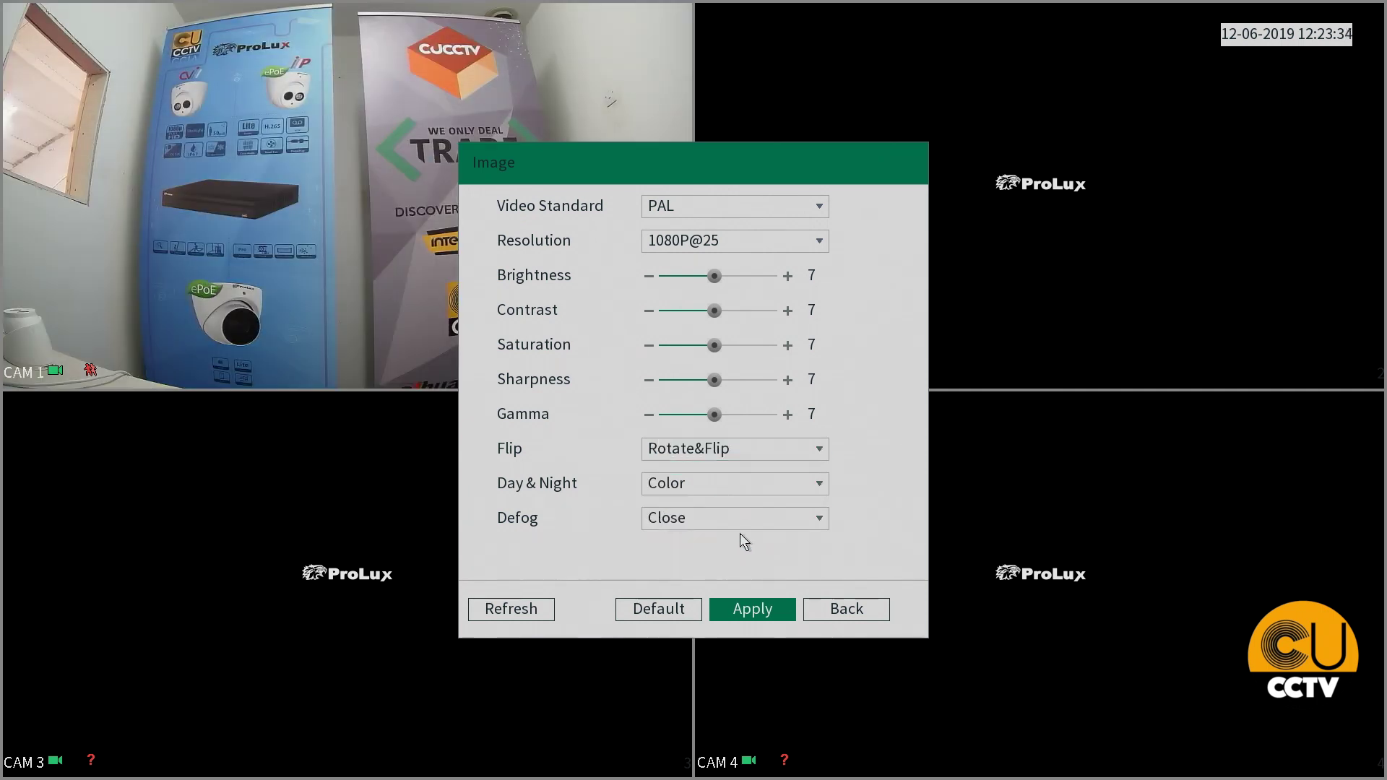
click(770, 609)
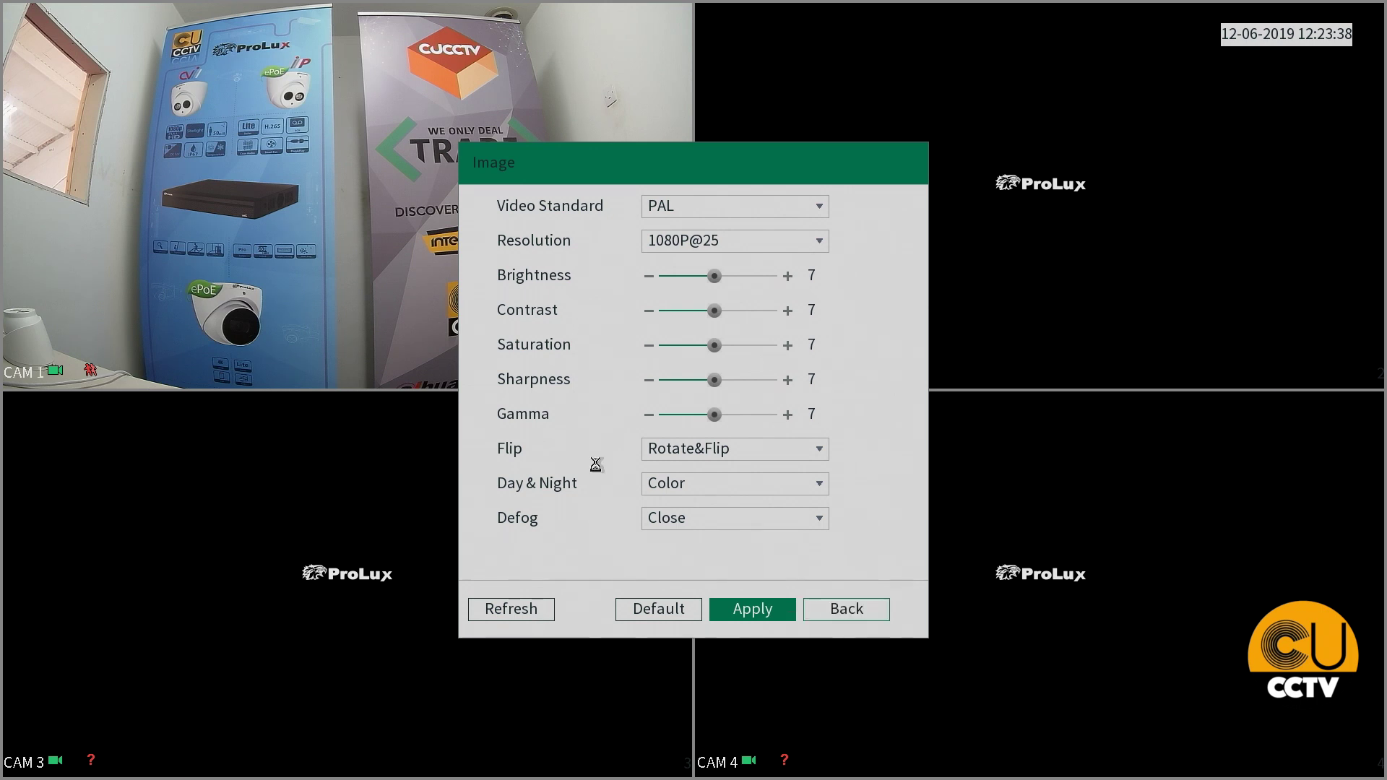